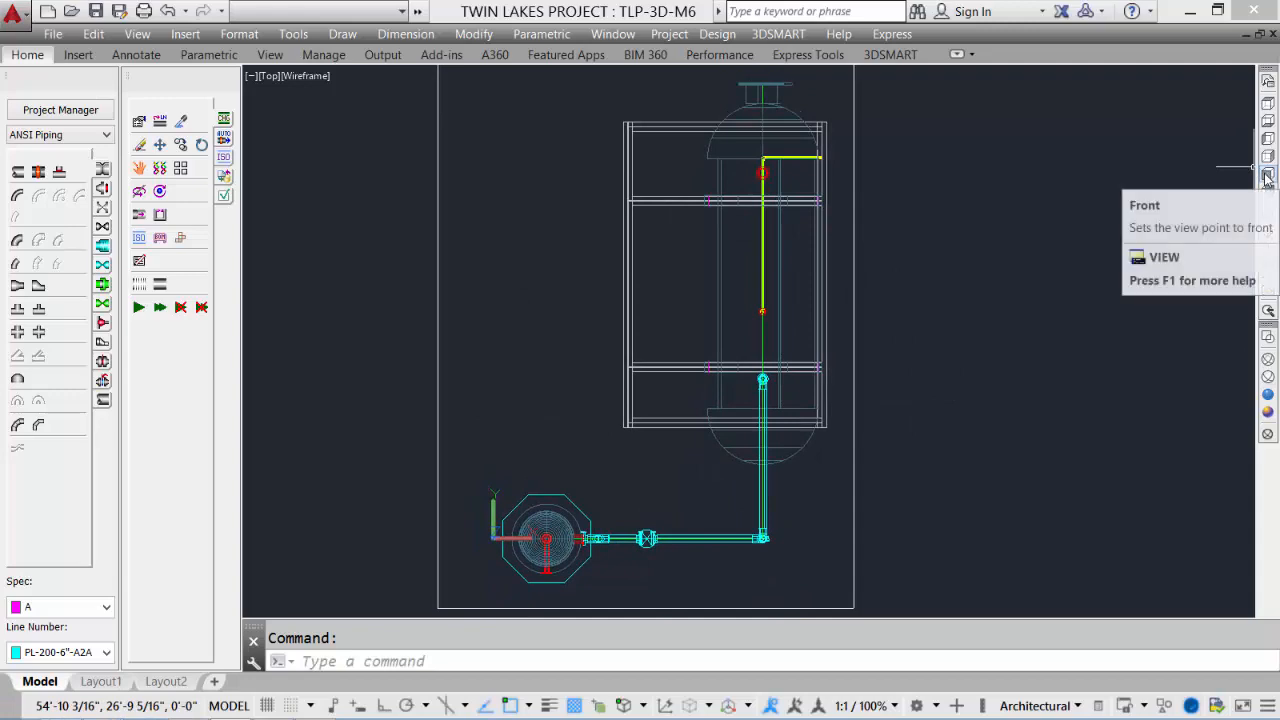
From a southeast isometric view, start a new ortho definition in the Ortho Manager named PLAN VIEW-M6
left_click(1267, 174)
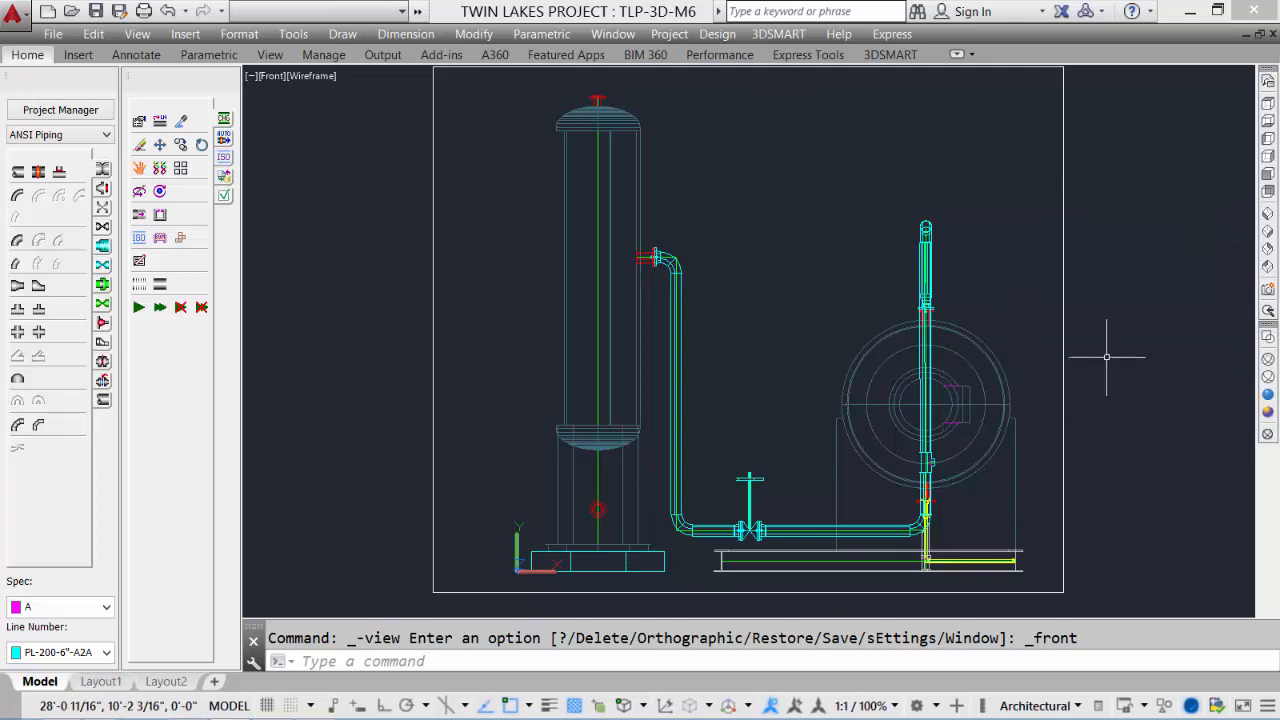
left_click(1268, 232)
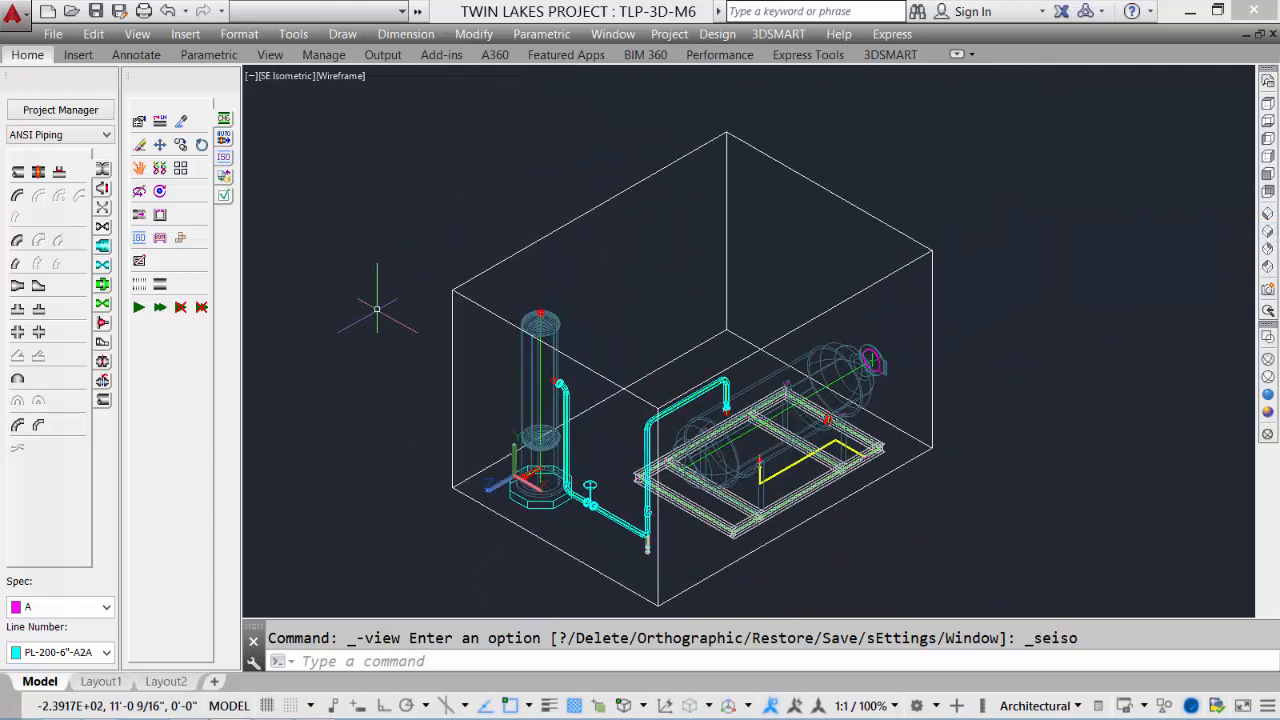
left_click(182, 240)
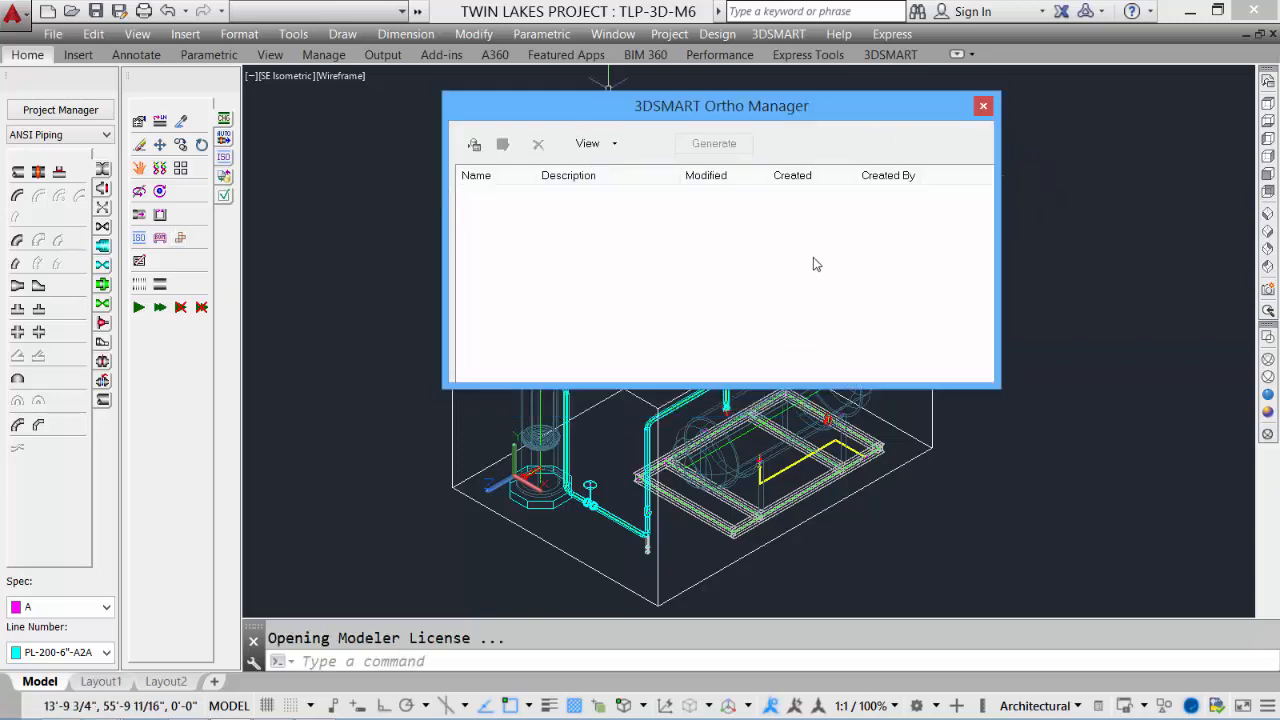
left_click(474, 146)
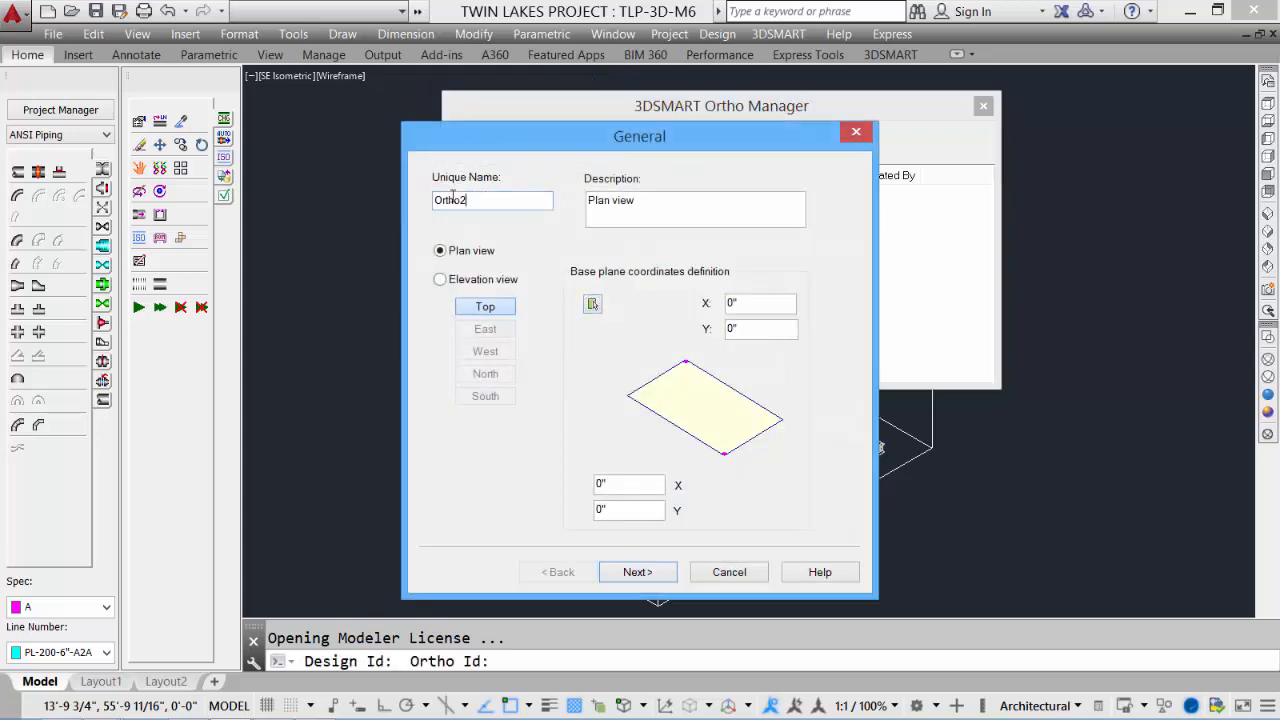
left_click_drag(469, 199, 418, 199)
type("PLAN VIEW-M6")
Define the plan view's base plane from opposite bottom corners of the bounding box, -4'-0", -5'-0" to 26'-0", 35'-0"
left_click(593, 305)
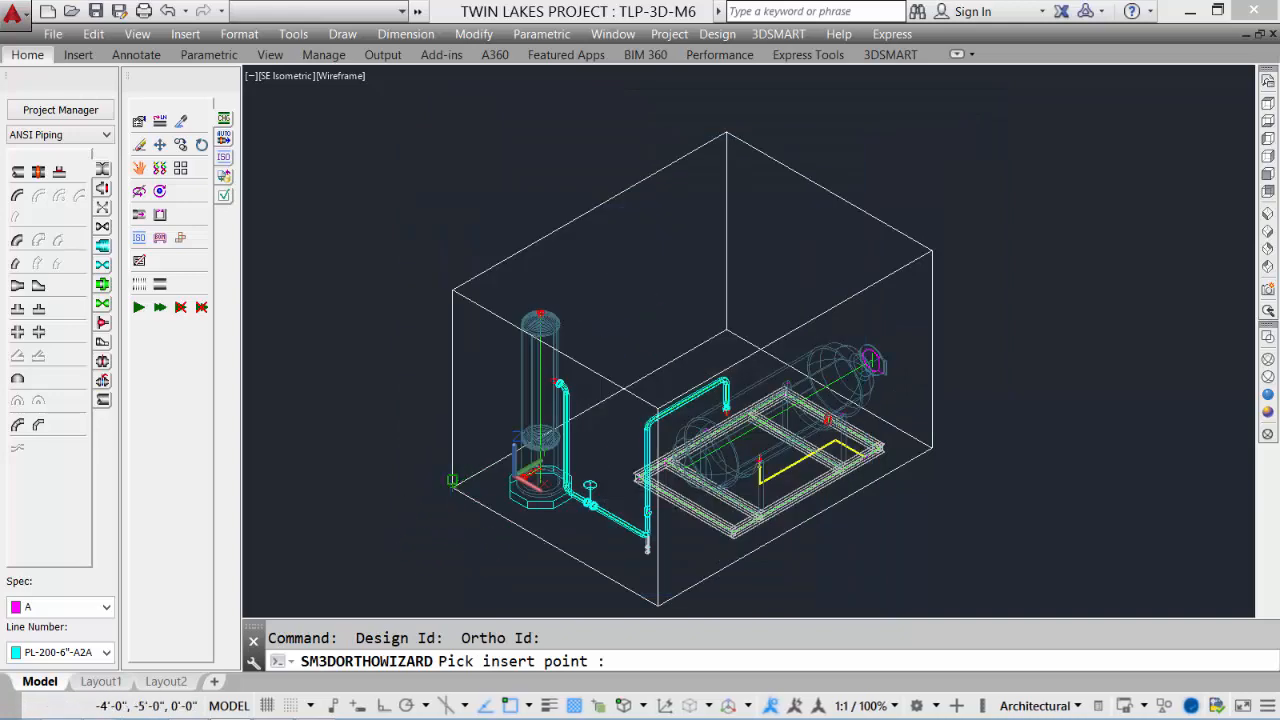
left_click(452, 486)
left_click(940, 440)
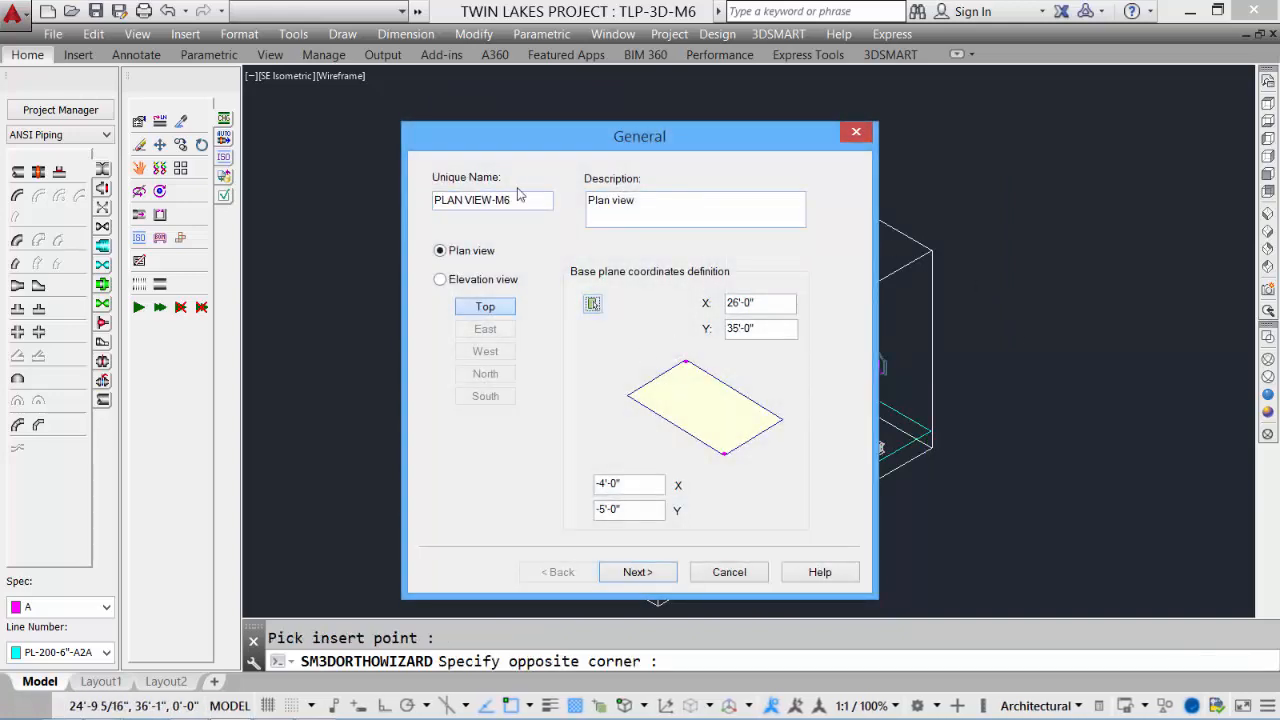
left_click(636, 574)
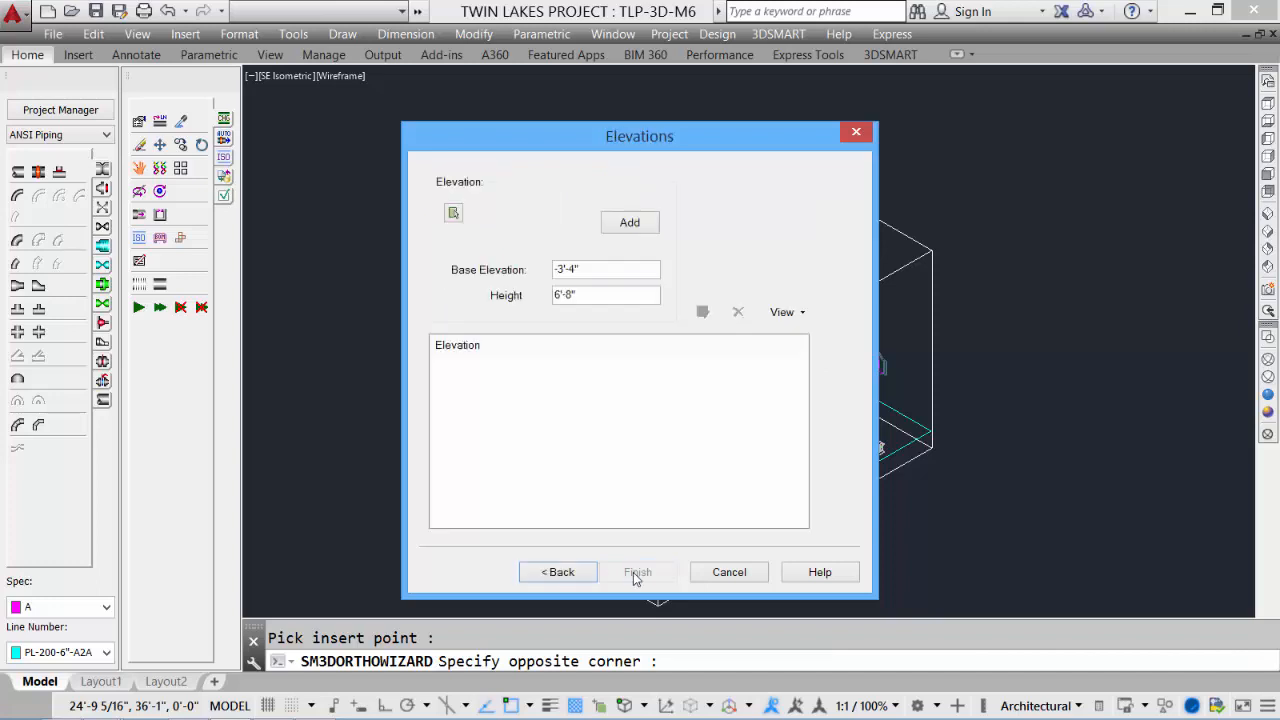
Add the plan view's elevation range from the bounding box's vertical edge, base -1'-0" and height 24'-12", and finish the definition
left_click(454, 214)
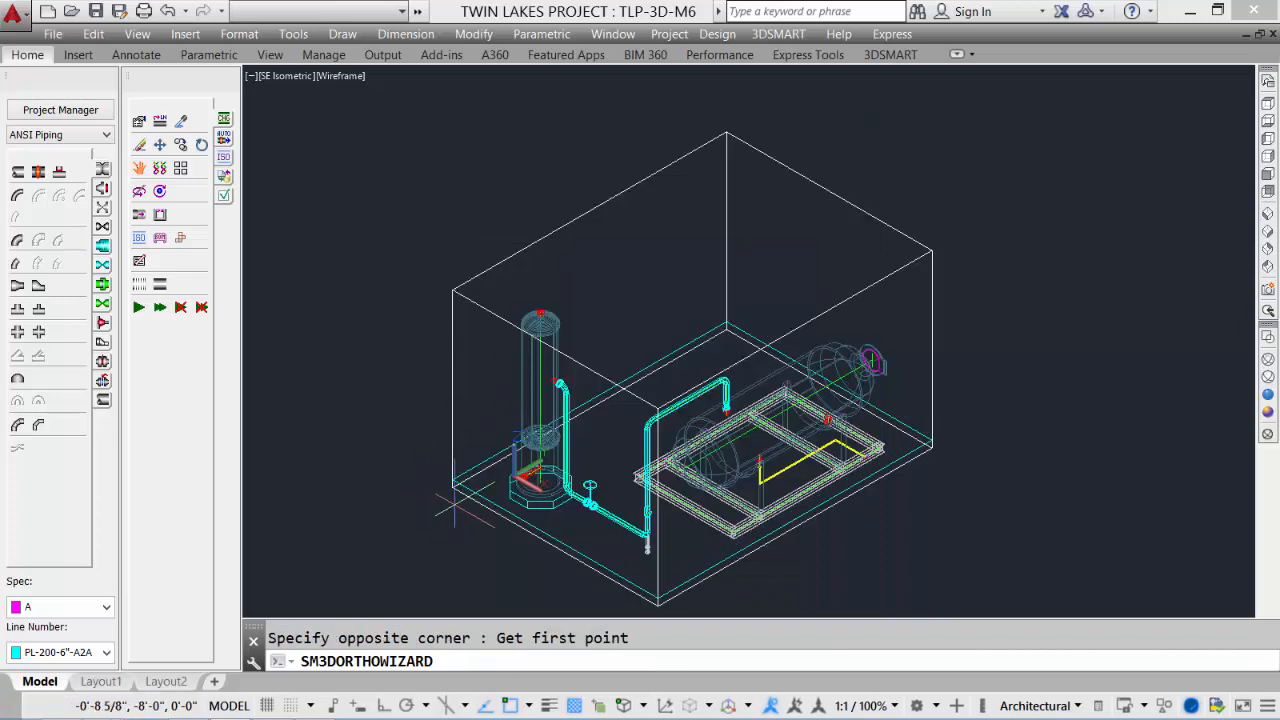
left_click(453, 290)
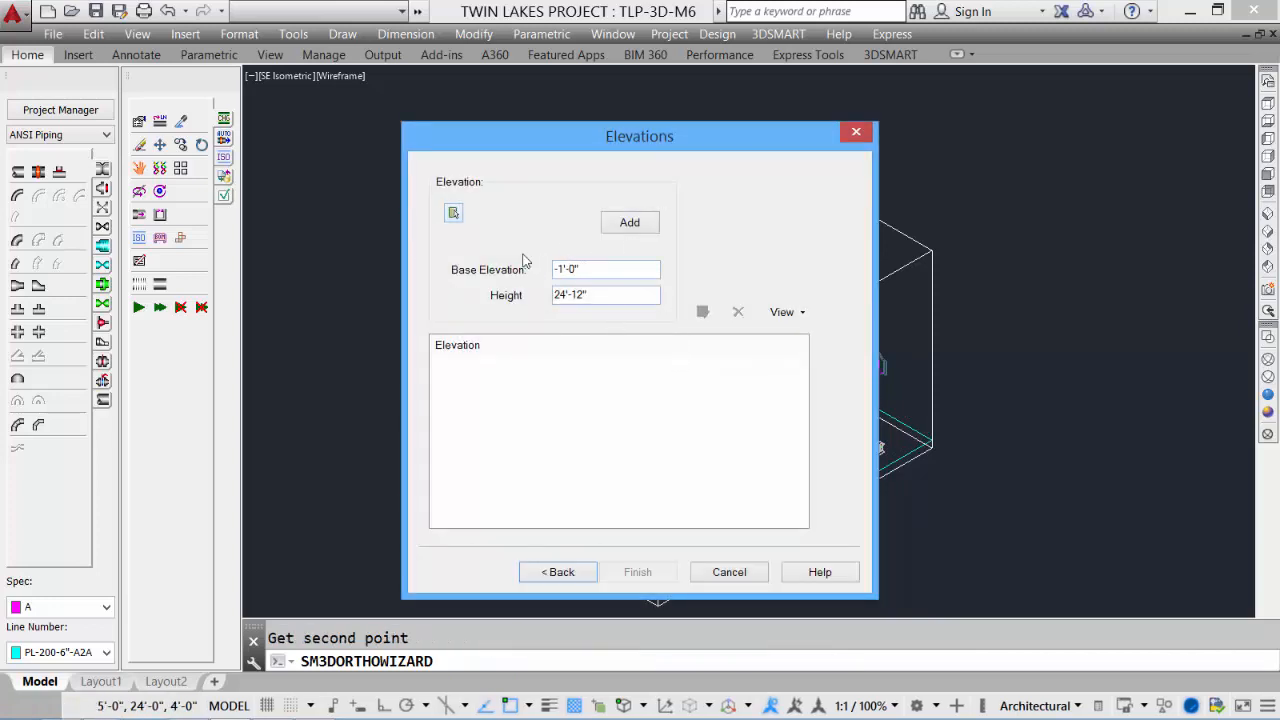
left_click(630, 223)
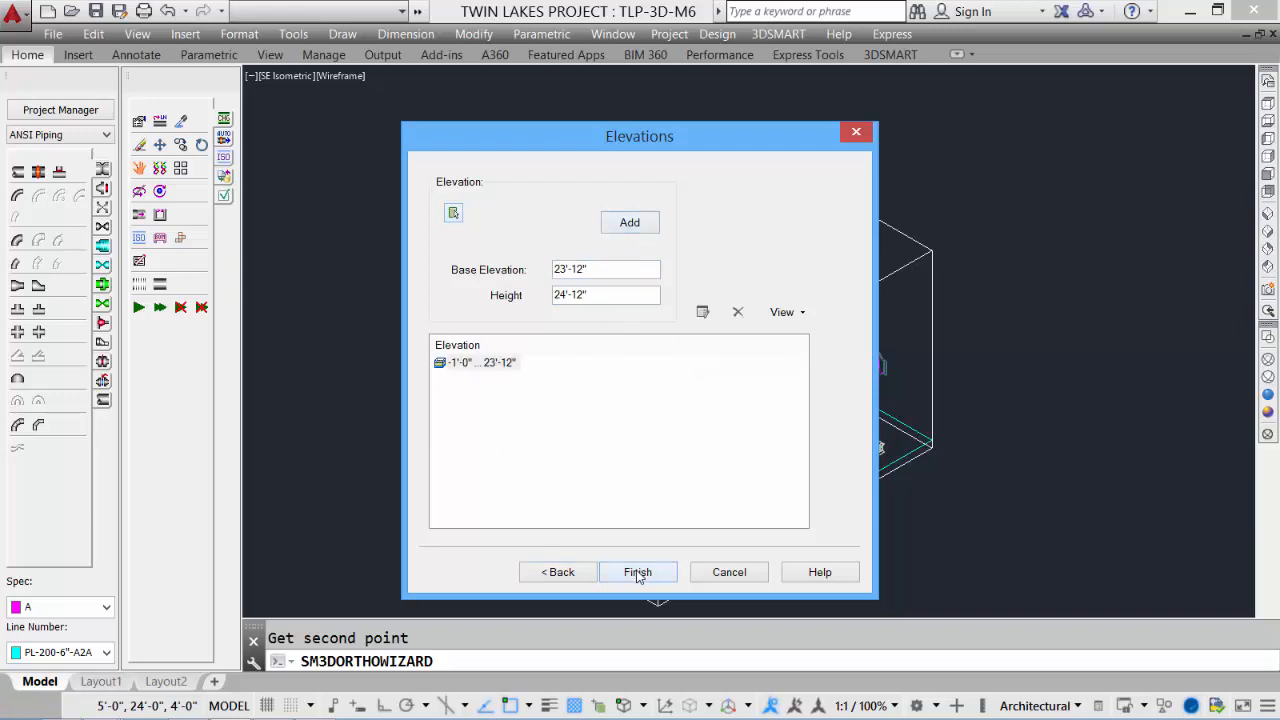
left_click(637, 572)
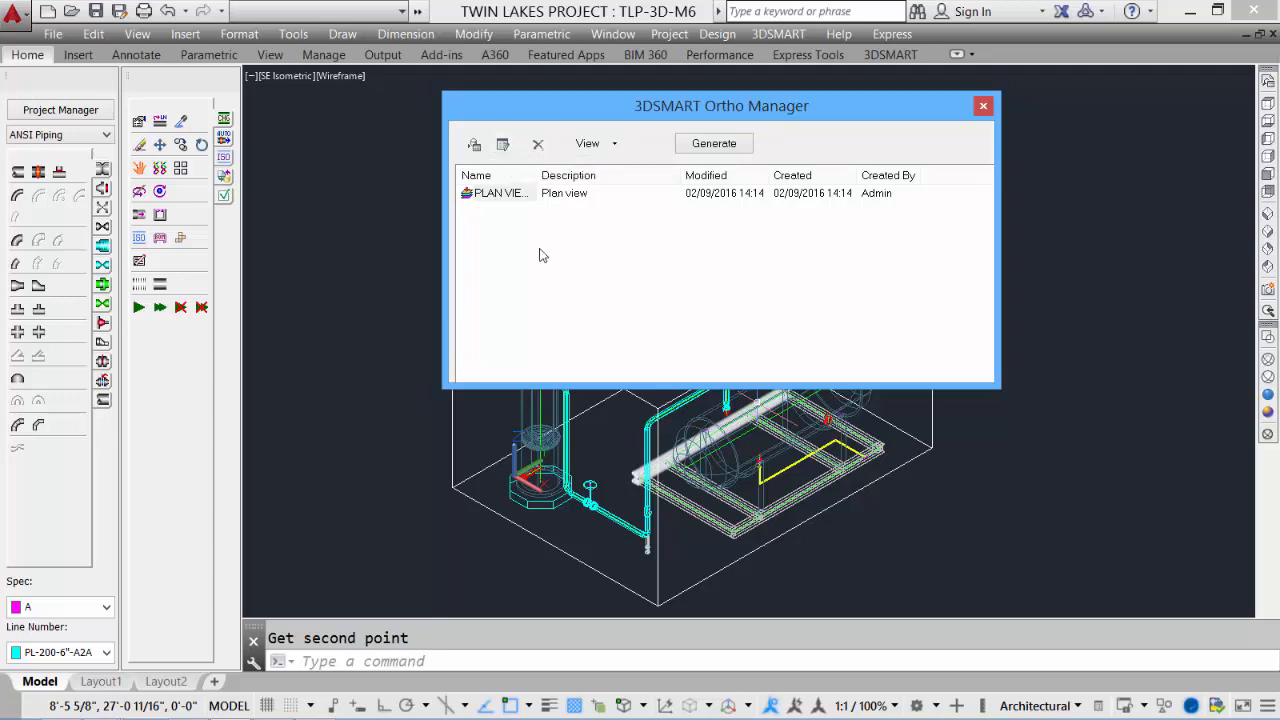
Start another ortho definition named SOUTH ELEV - M6, set as an elevation view from the South
left_click(474, 145)
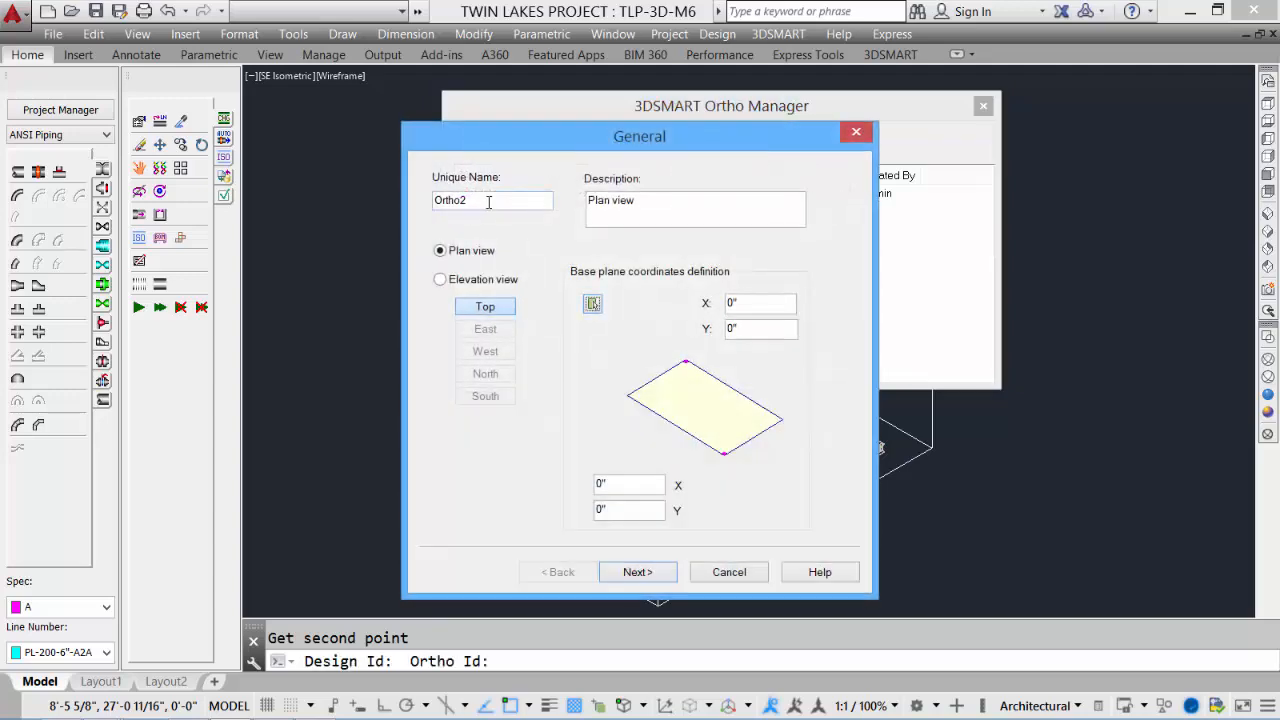
double_click(488, 200)
type("SOUTH ELEV - M6")
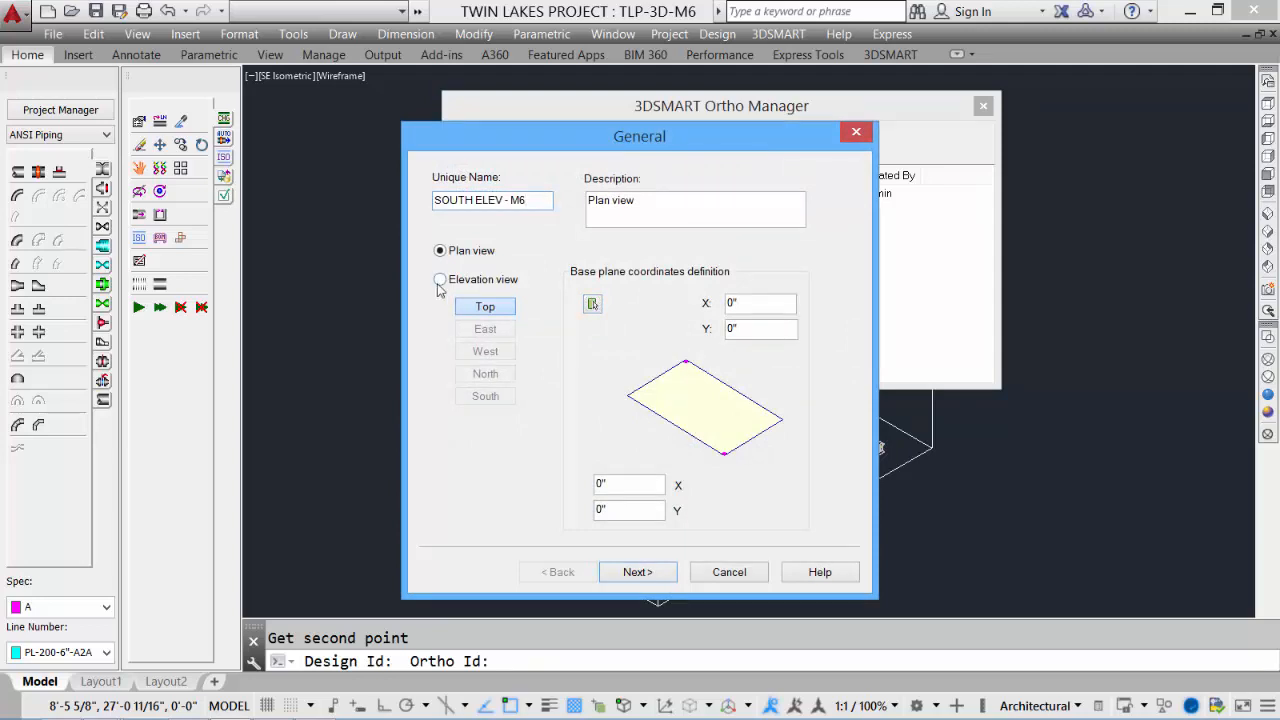
left_click(440, 280)
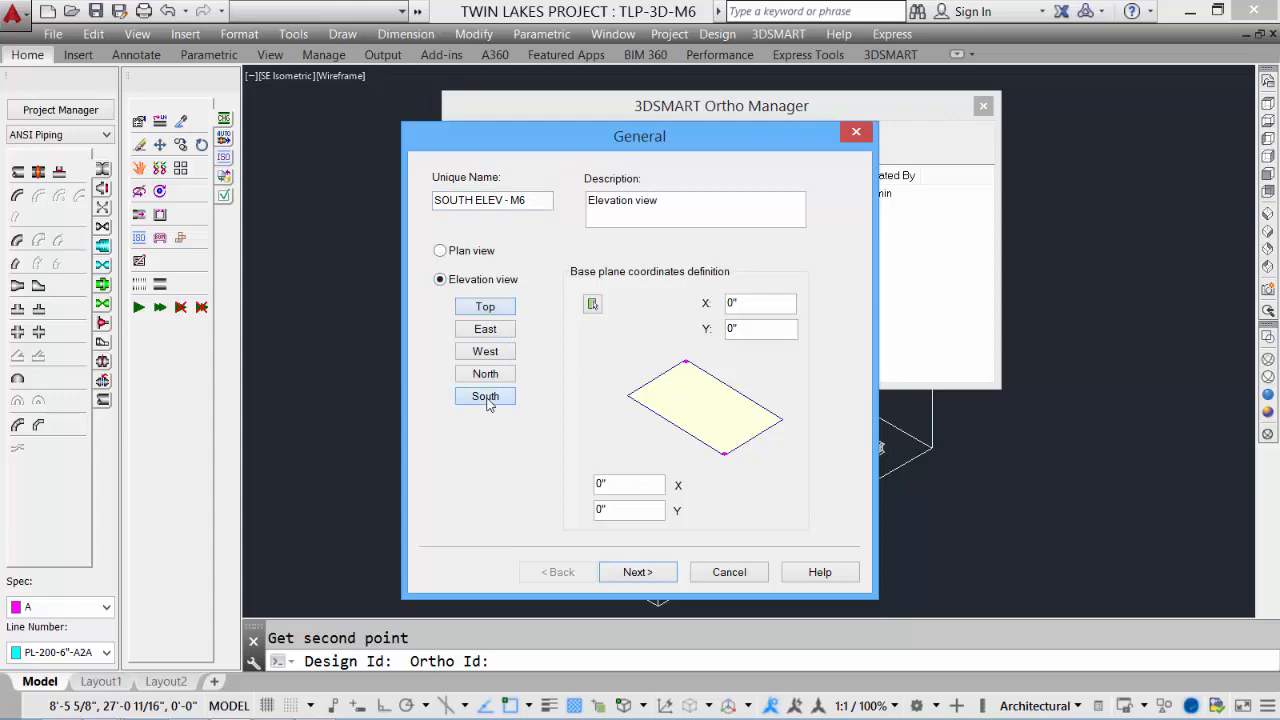
Set the south elevation's base plane by picking opposite bottom corners of the bounding box, -4'-0", -5'-0" to 26'-0", 35'-0"
left_click(592, 305)
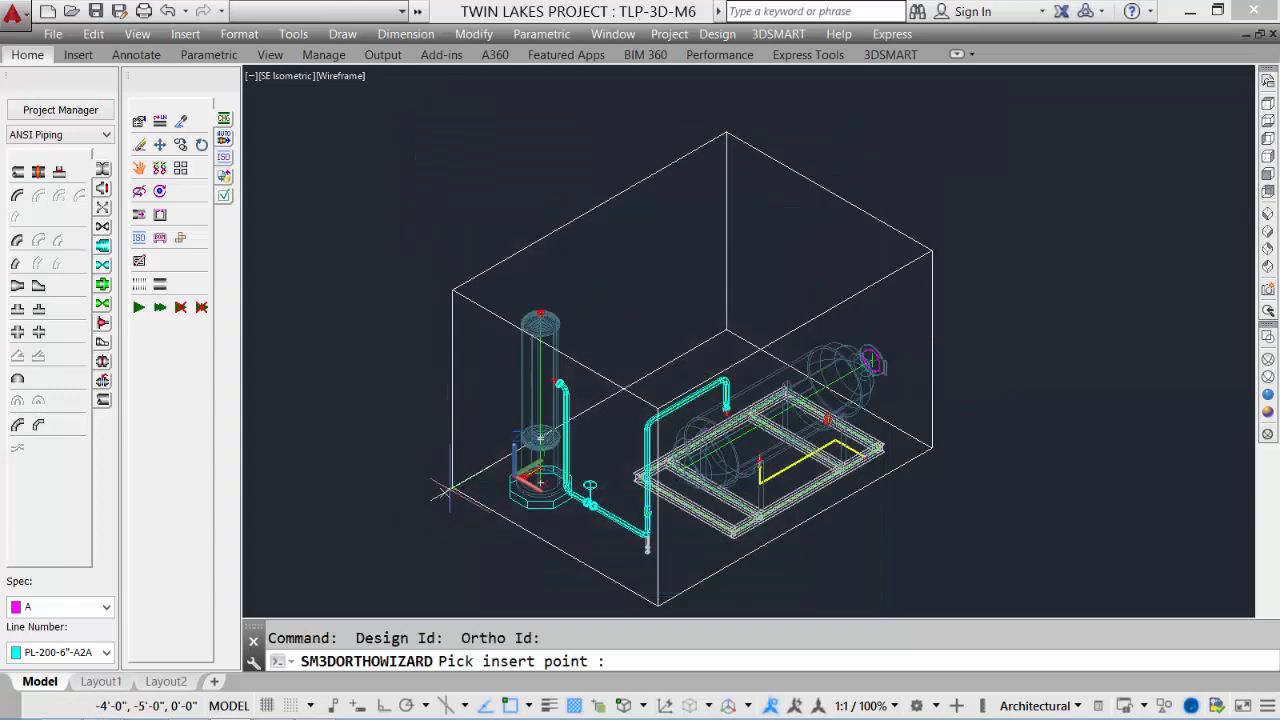
left_click(452, 480)
left_click(932, 447)
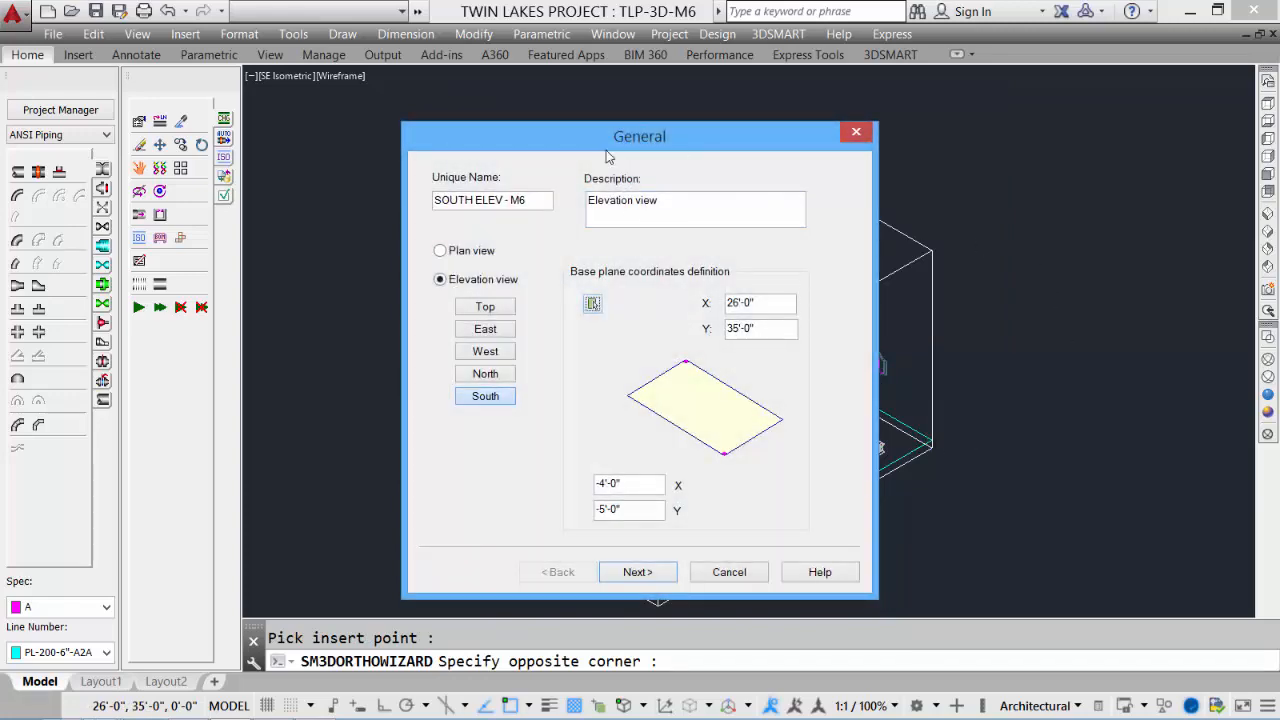
left_click(633, 580)
Pick the bounding box's vertical edge as the south elevation's range, base -1'-0" and height 24'-12", and finish the definition
left_click(450, 212)
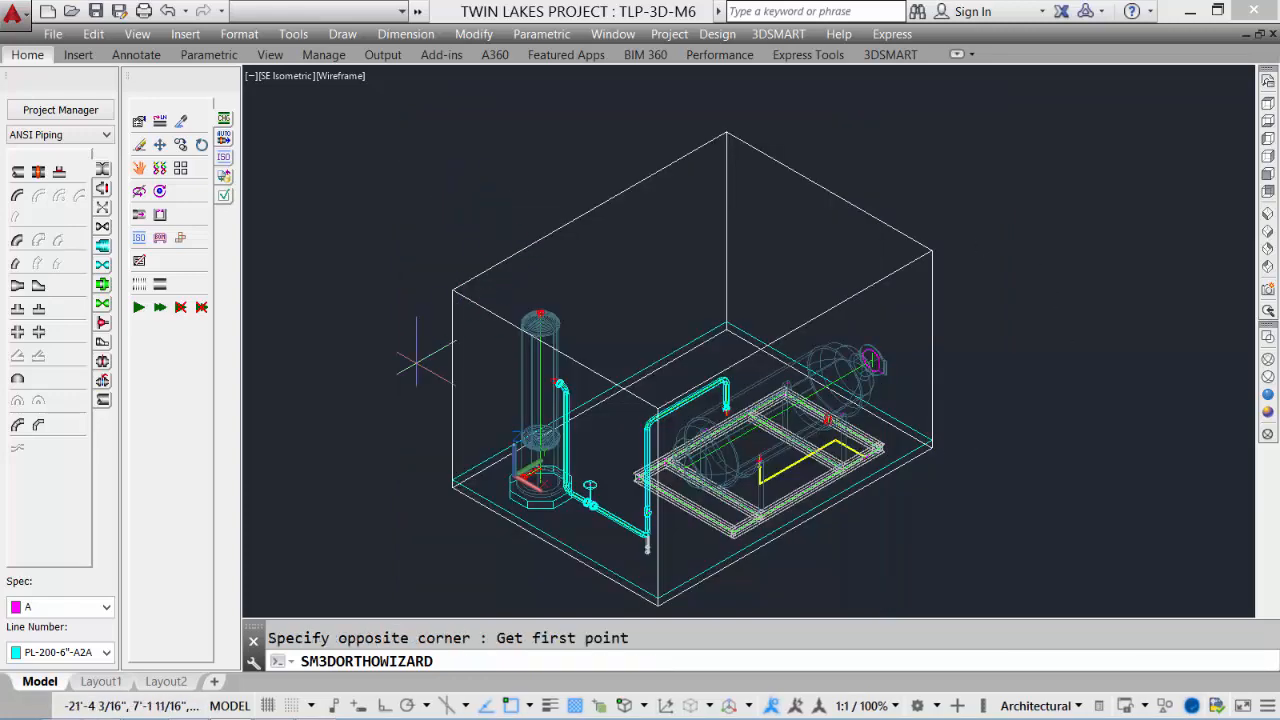
left_click(452, 480)
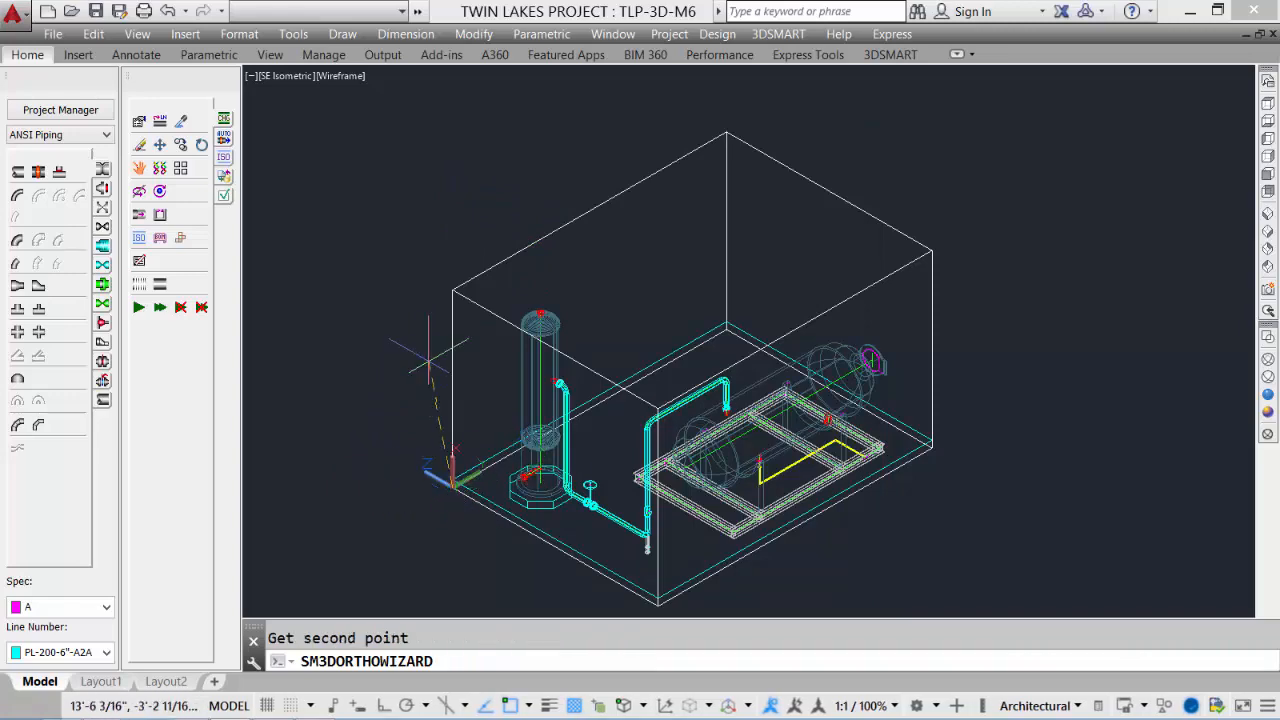
left_click(453, 290)
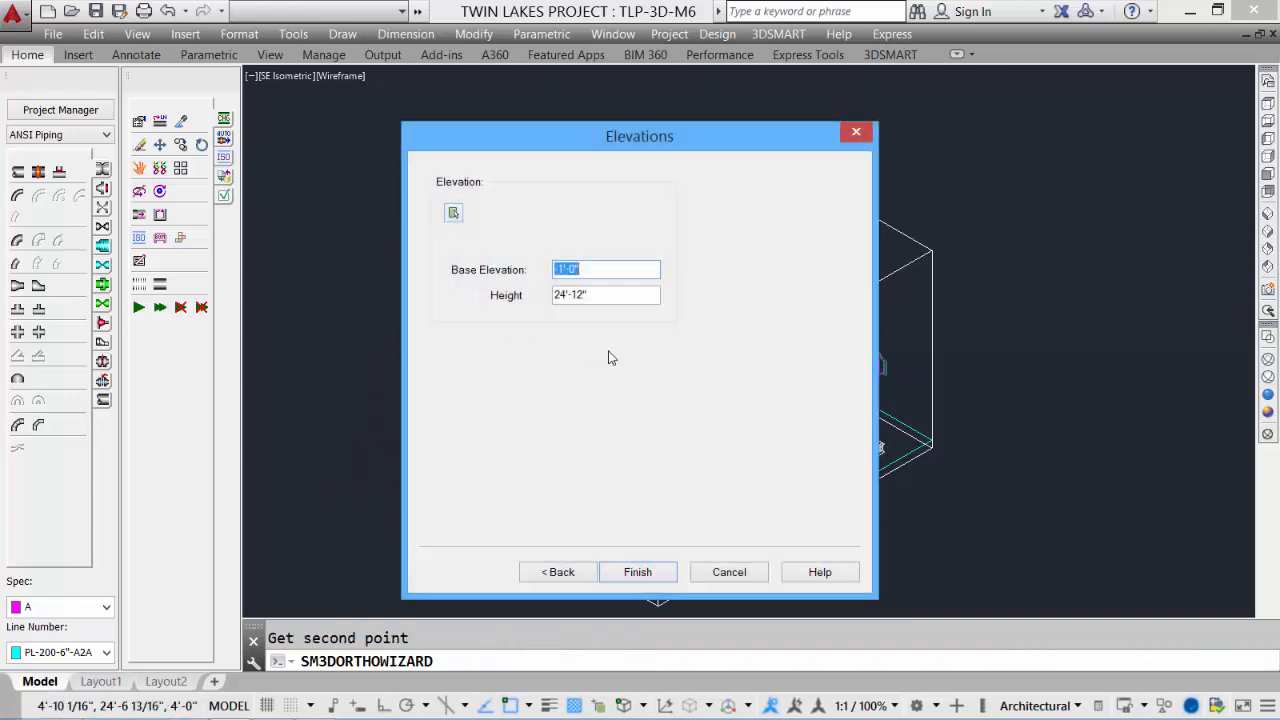
left_click(635, 573)
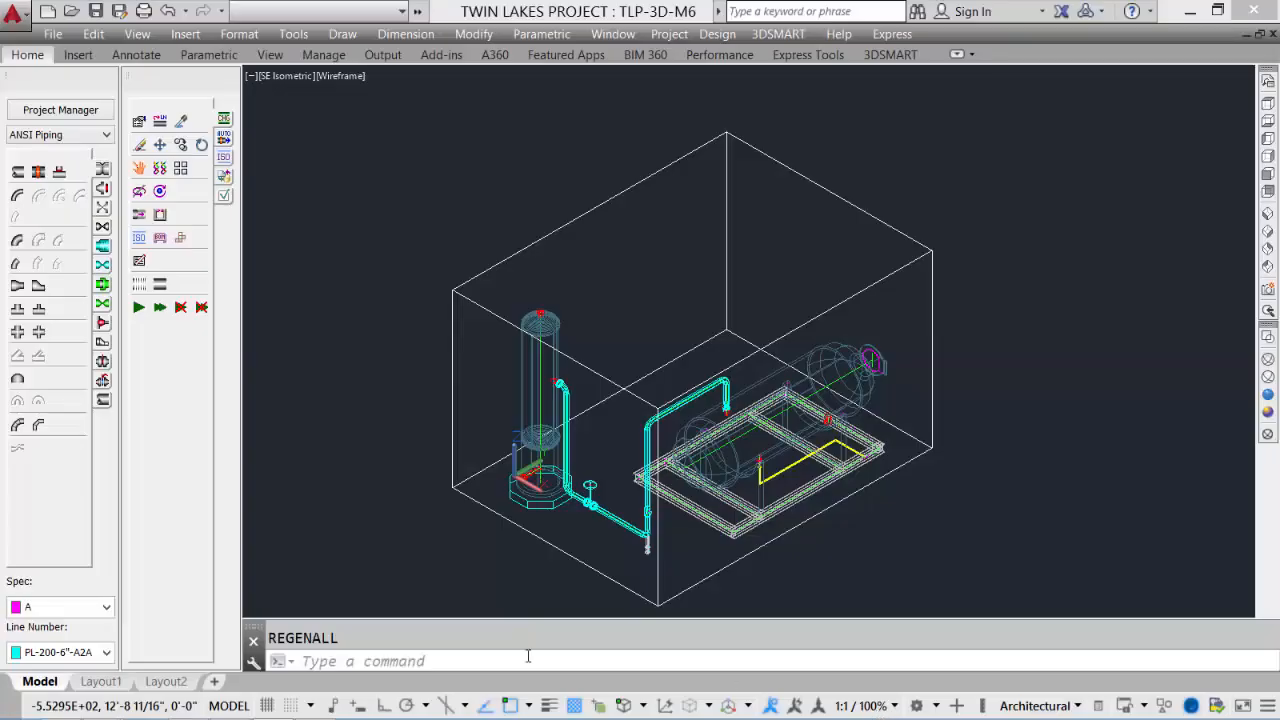
Reopen the Ortho Manager and review the general properties of the PLAN VIEW-M6 ortho item
left_click(181, 240)
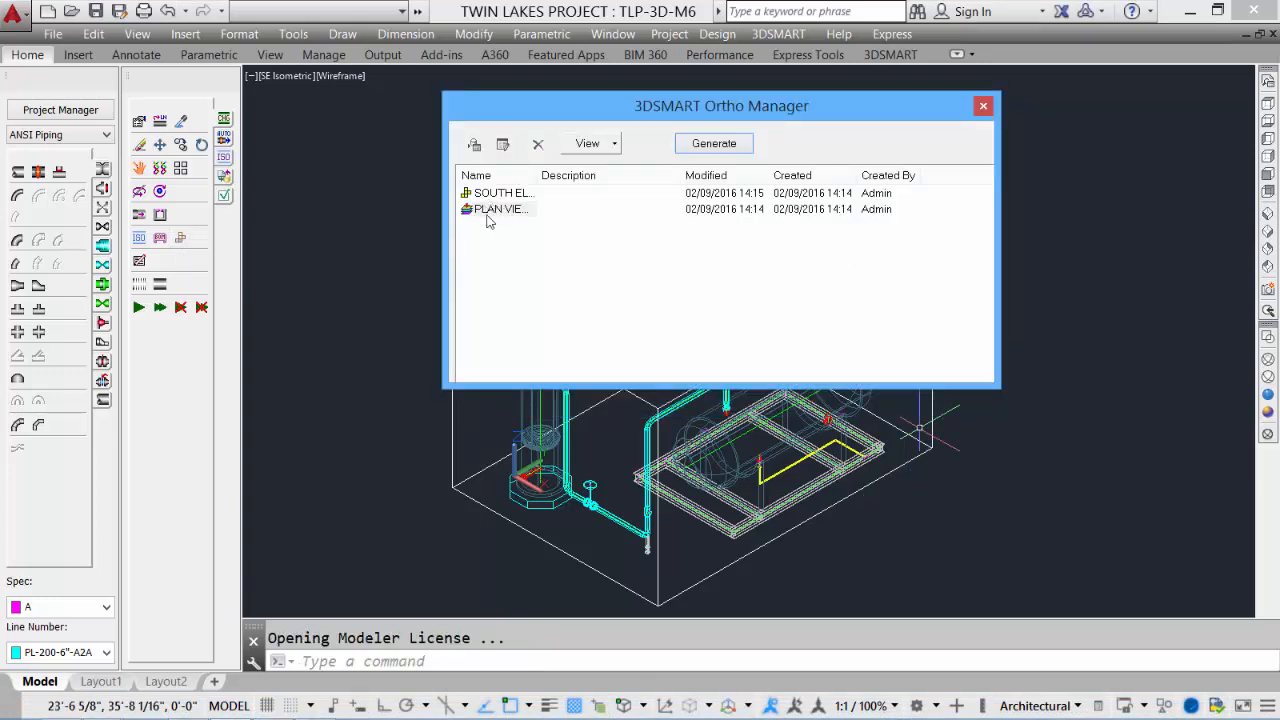
left_click(488, 196)
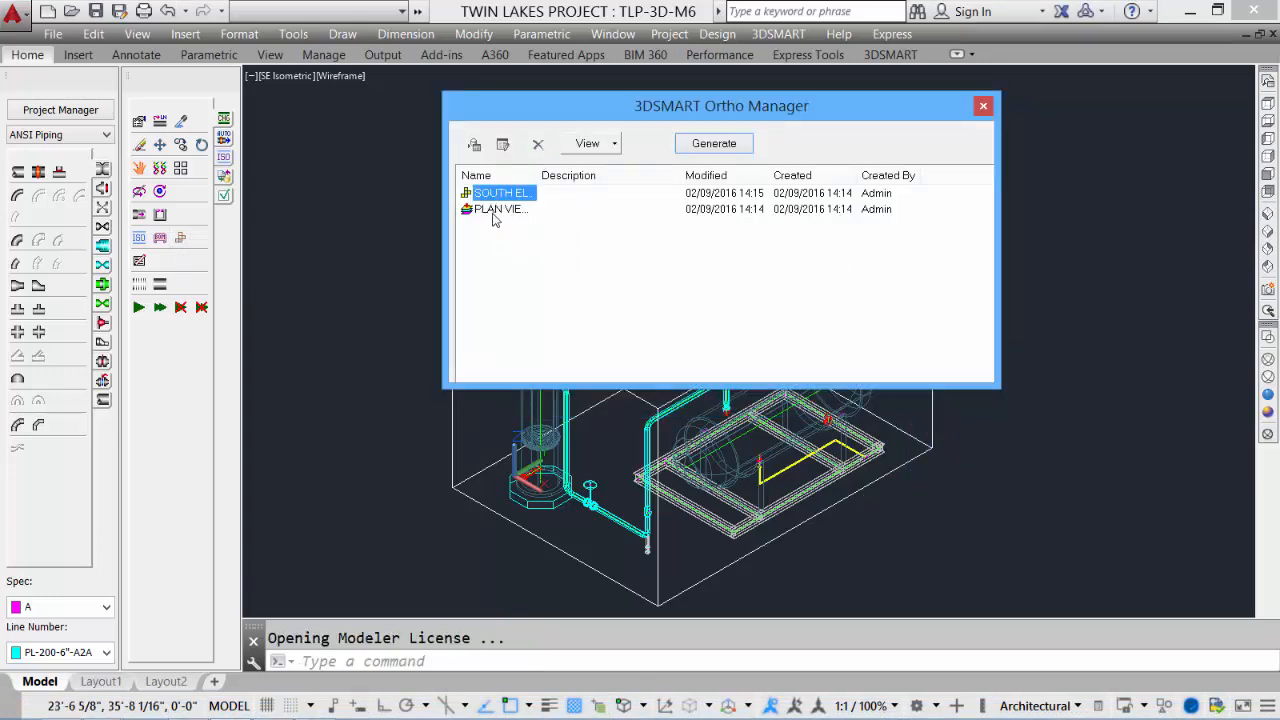
left_click(494, 211)
left_click(503, 145)
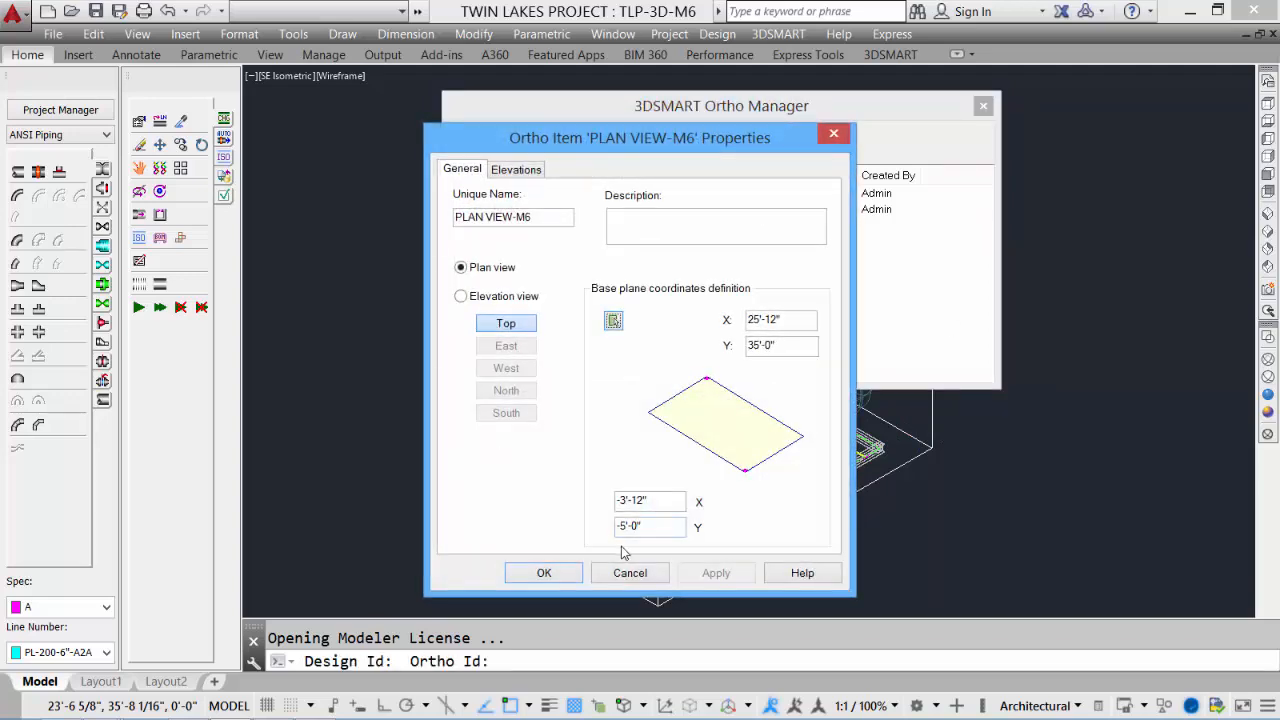
left_click(629, 573)
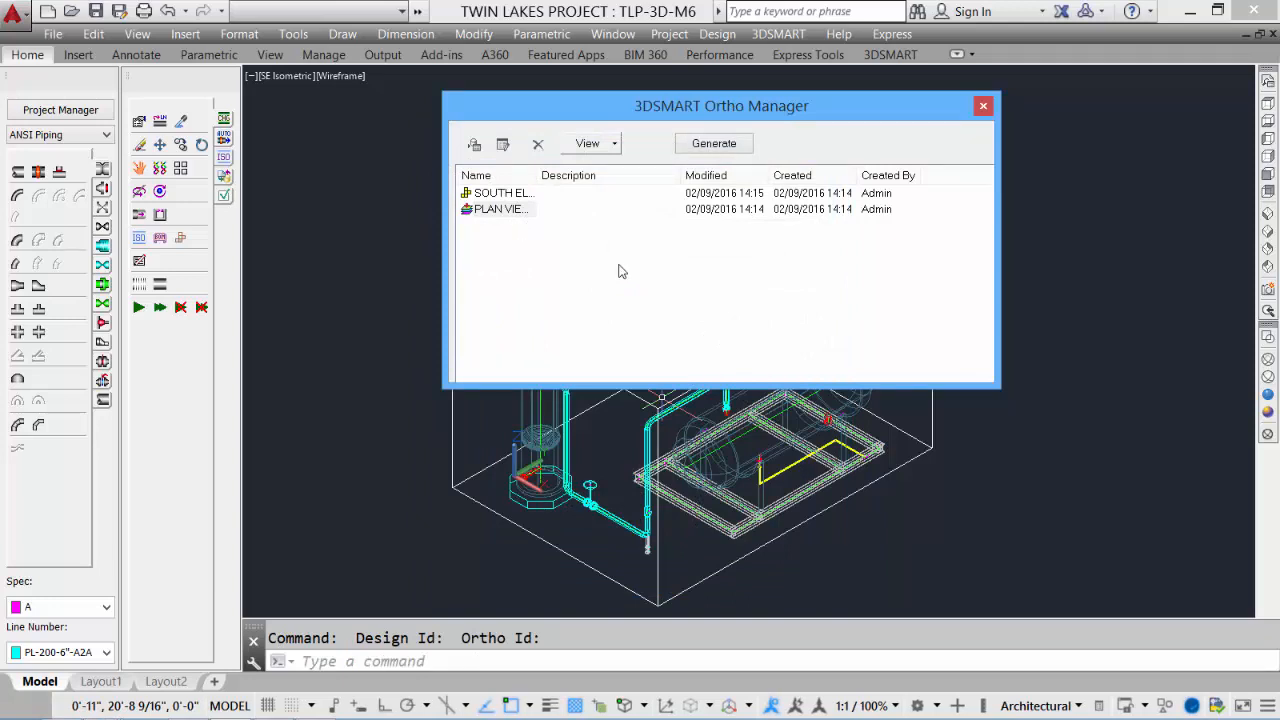
Generate the PLAN VIEW-M6 ortho drawing and save it
left_click(489, 212)
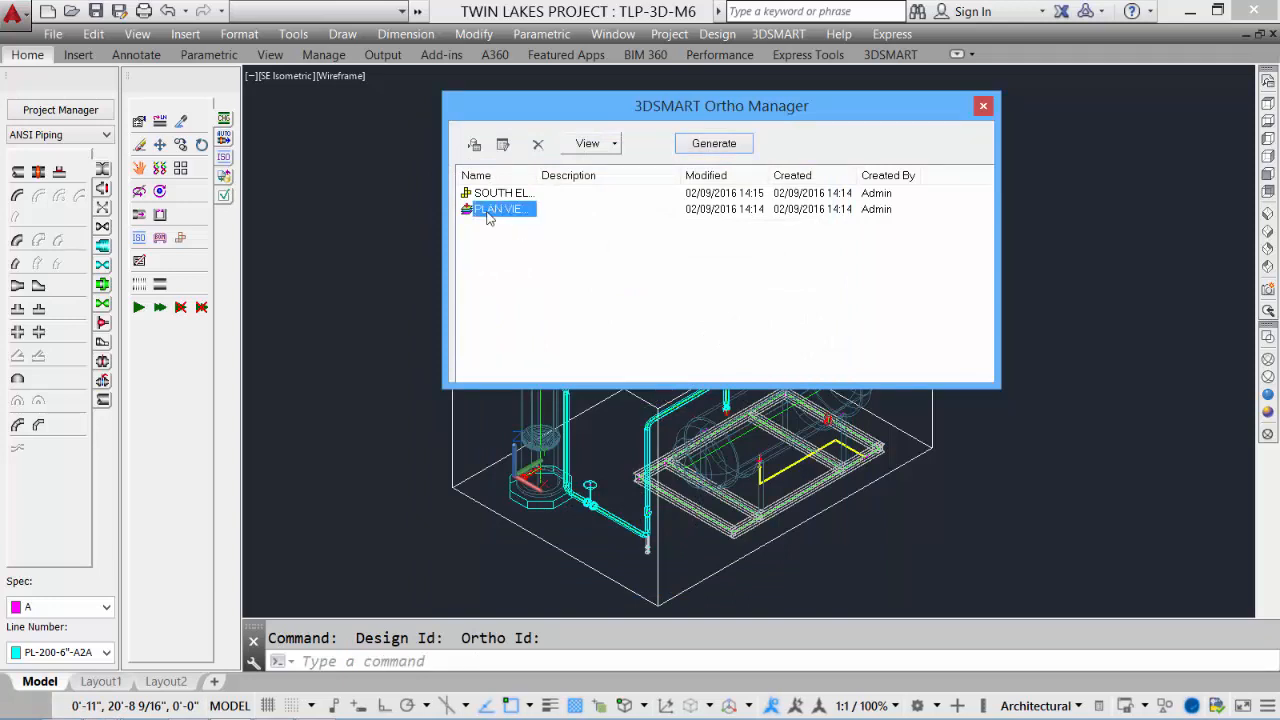
left_click(713, 146)
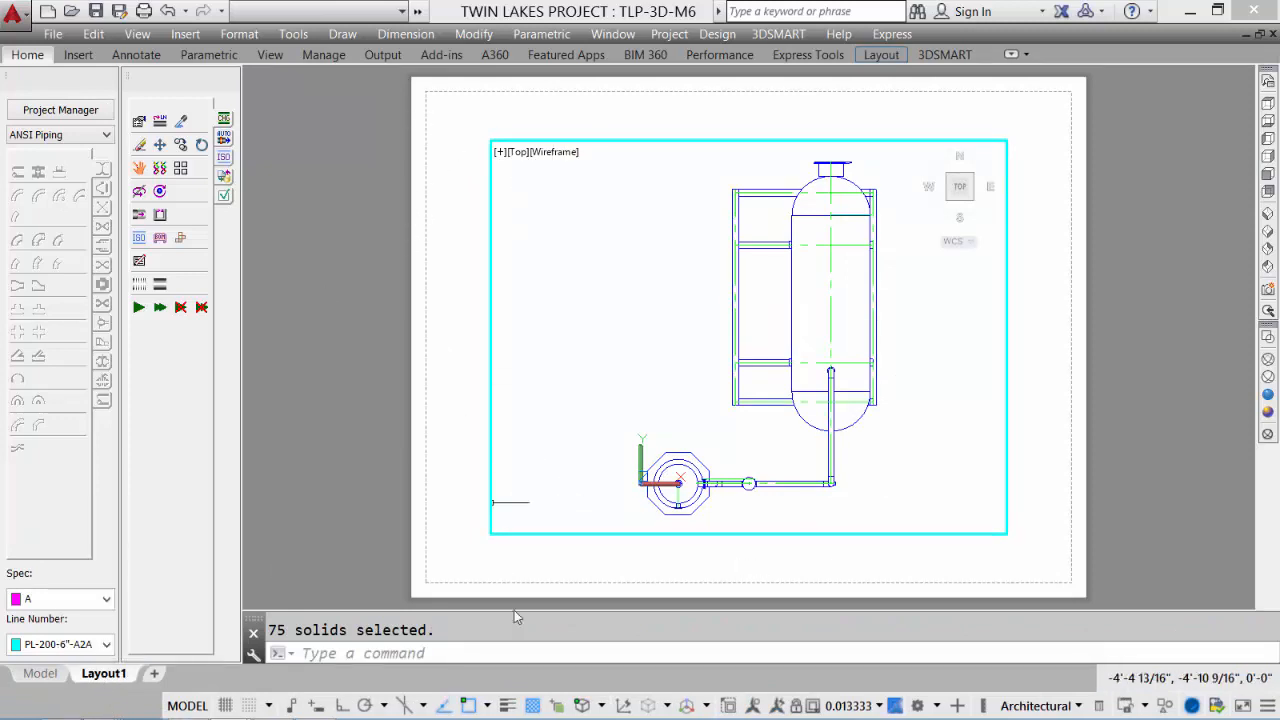
left_click(920, 424)
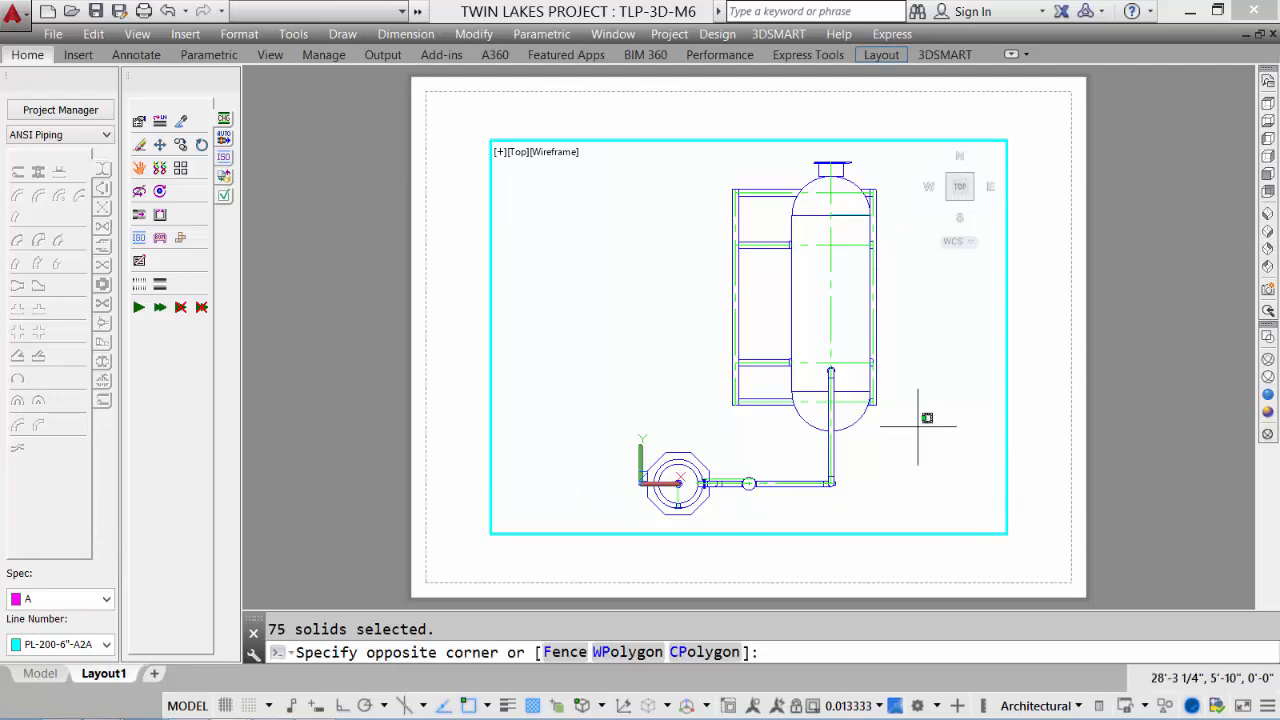
left_click(954, 401)
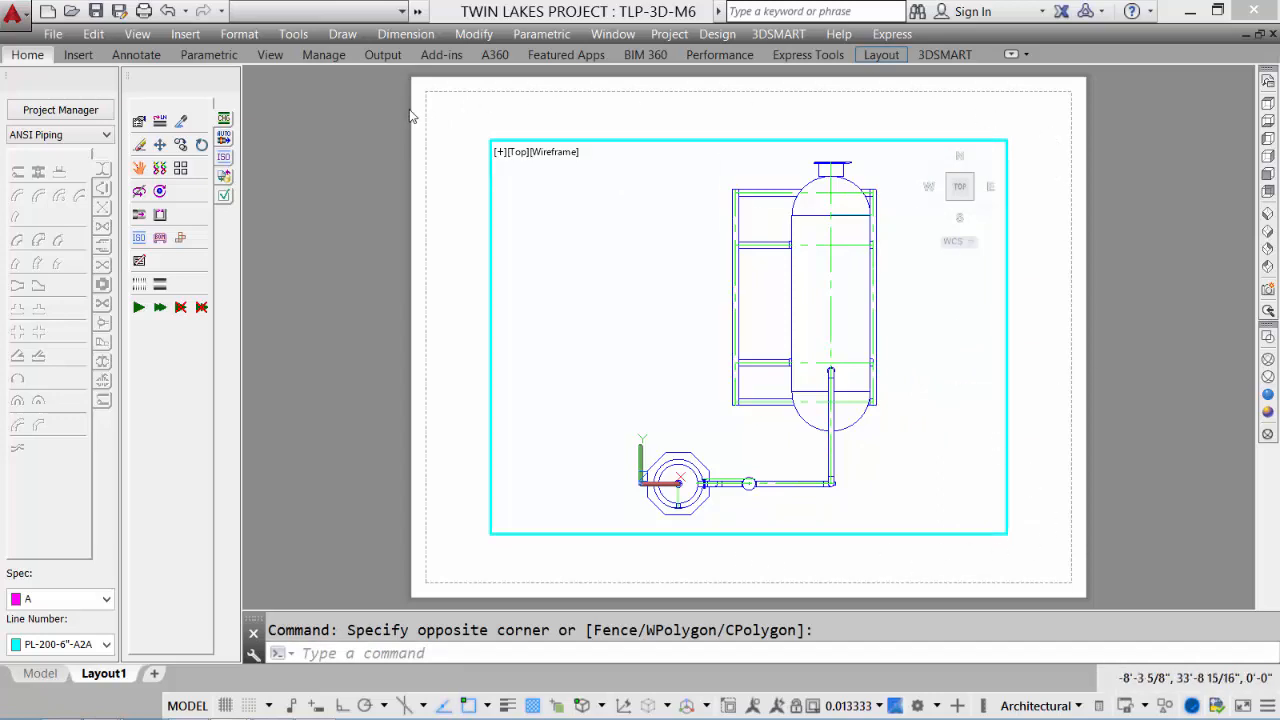
left_click(52, 34)
left_click(36, 200)
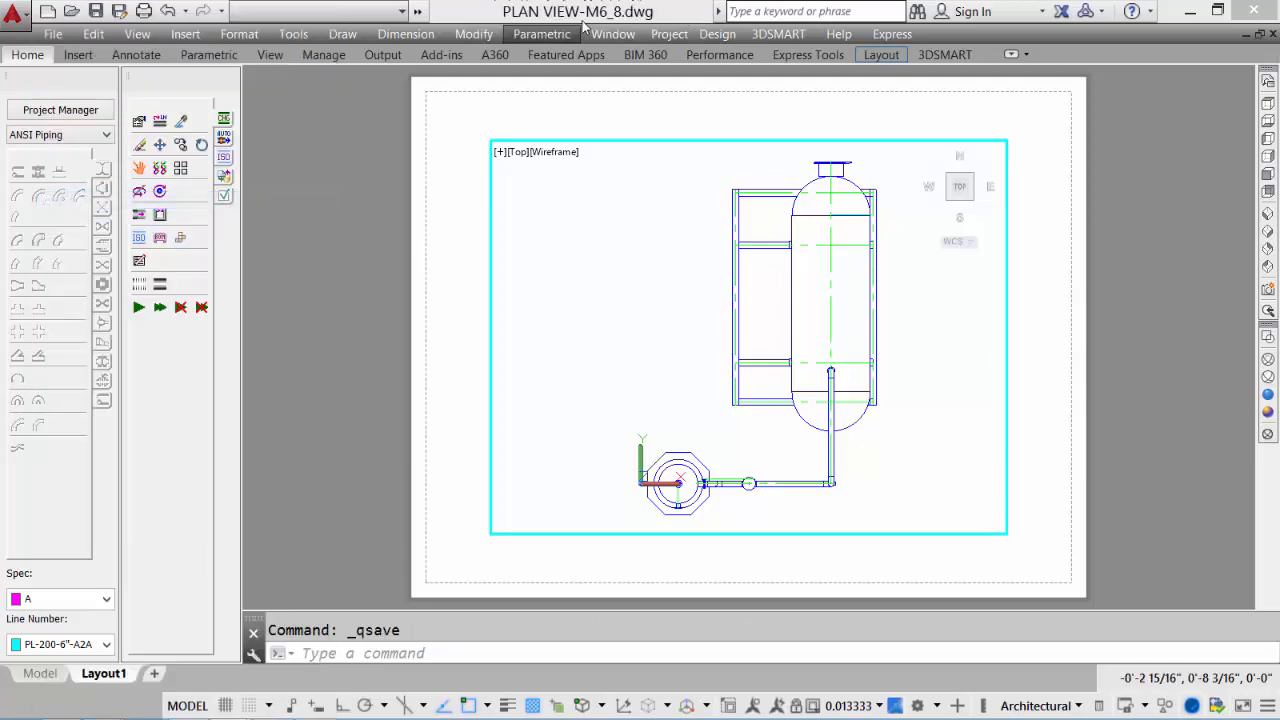
Locate PLAN VIEW-M6_8.dwg in the project's Ortho folder in File Explorer, return to AutoCAD and close the plan drawing
left_click(537, 649)
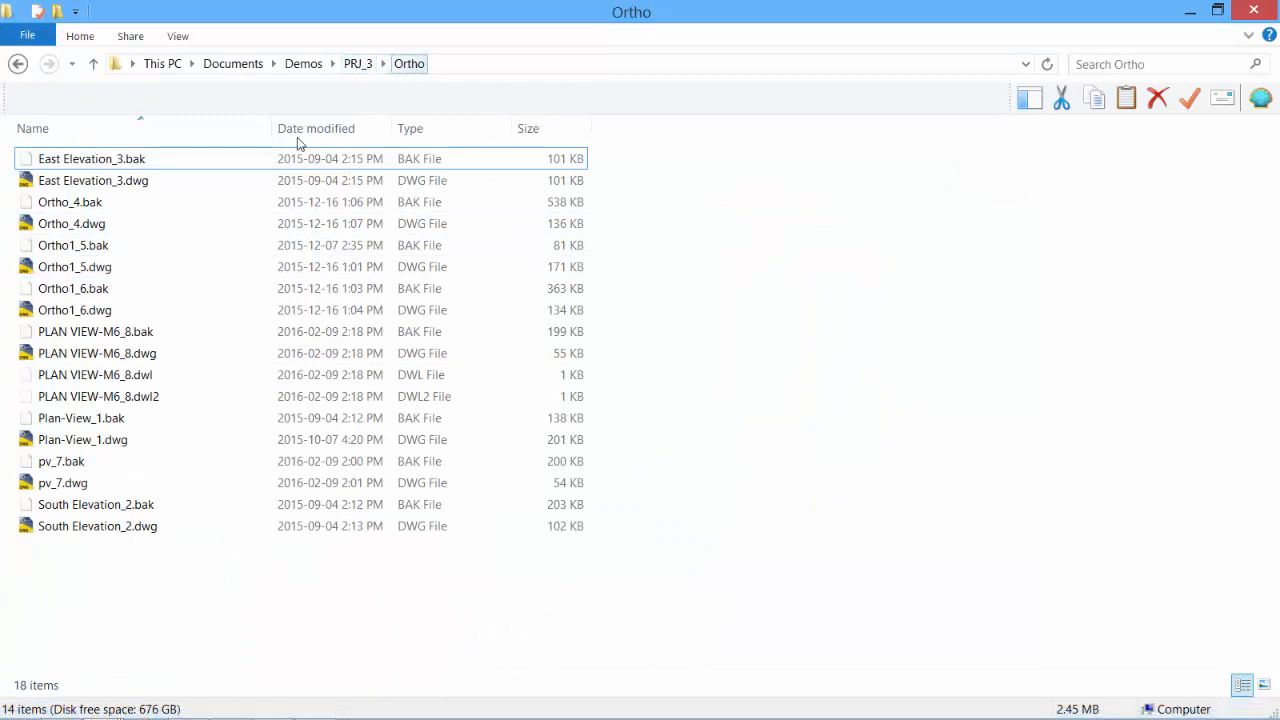
double_click(50, 356)
left_click(55, 36)
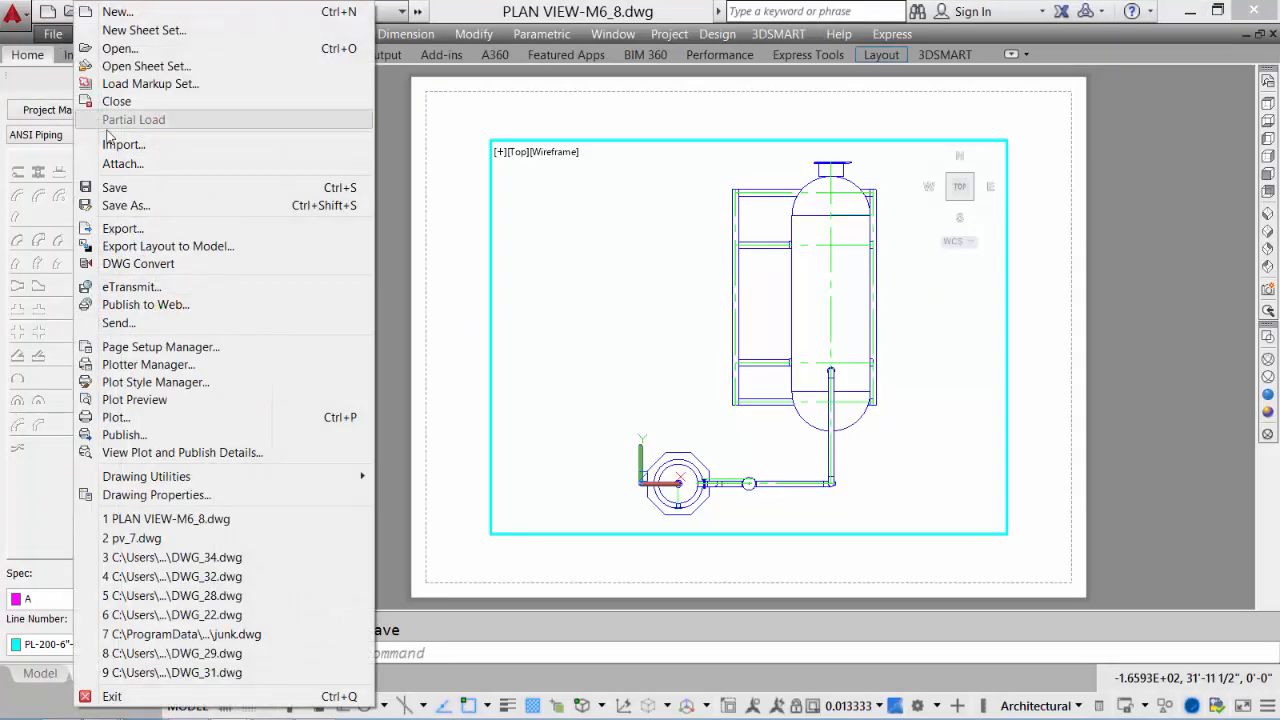
left_click(116, 101)
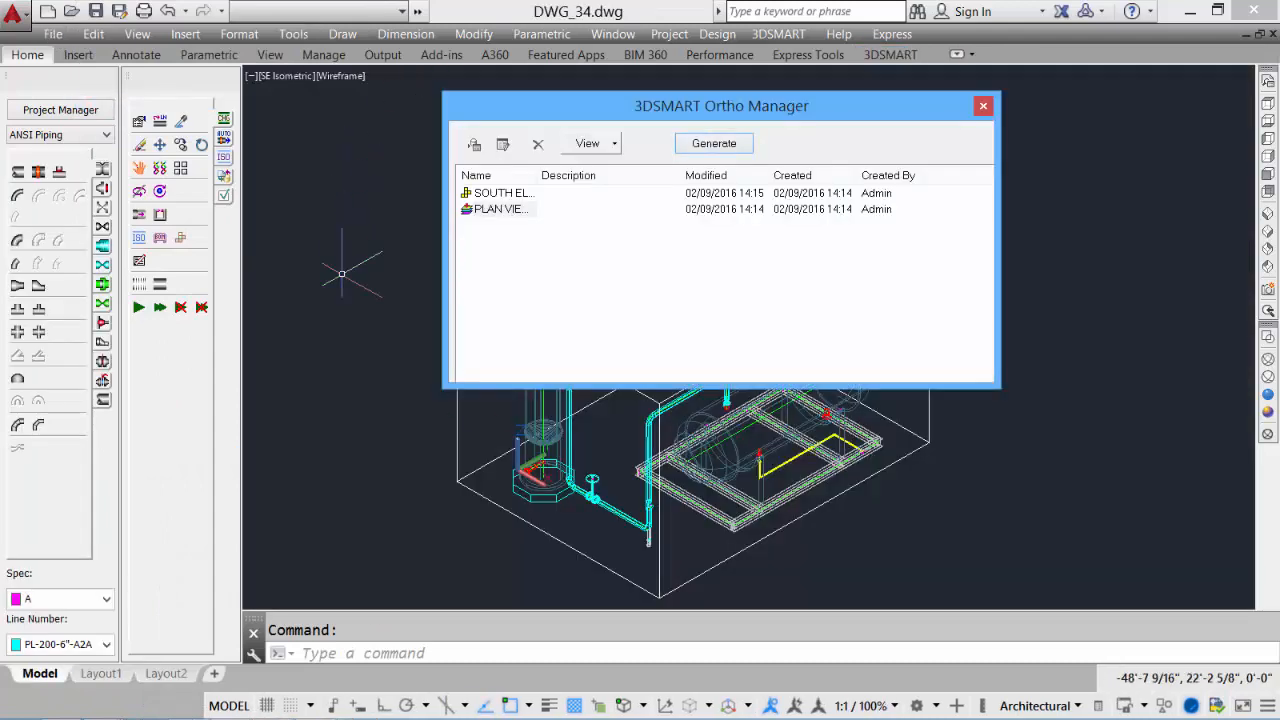
Generate the SOUTH ELEV - M6 ortho drawing and save it, leaving the Ortho Manager when done
left_click(488, 196)
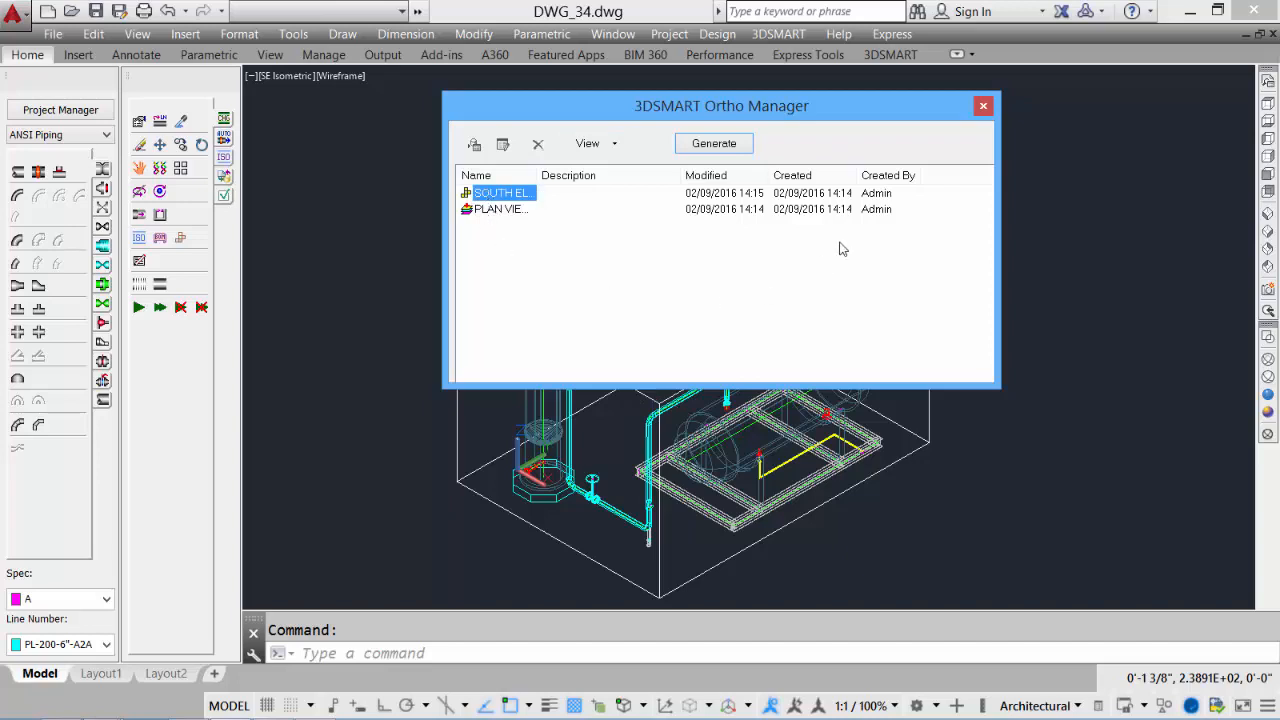
left_click(708, 146)
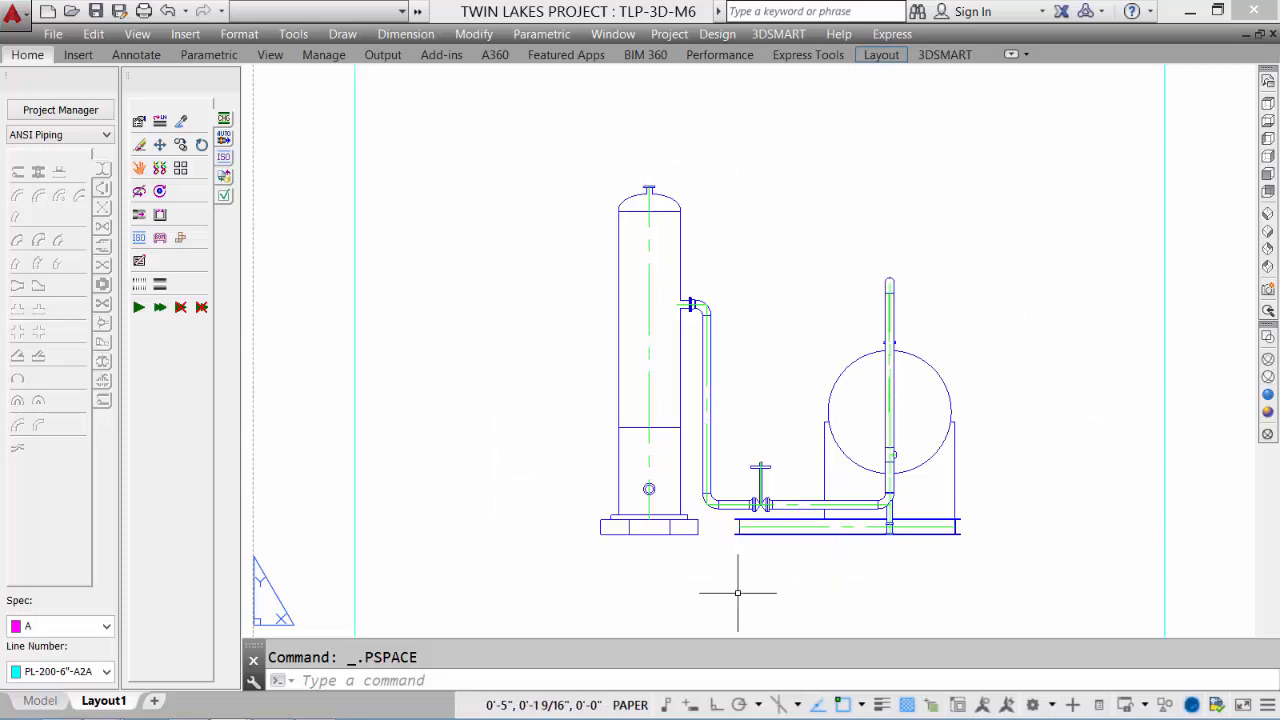
scroll(737, 592, "down", 4)
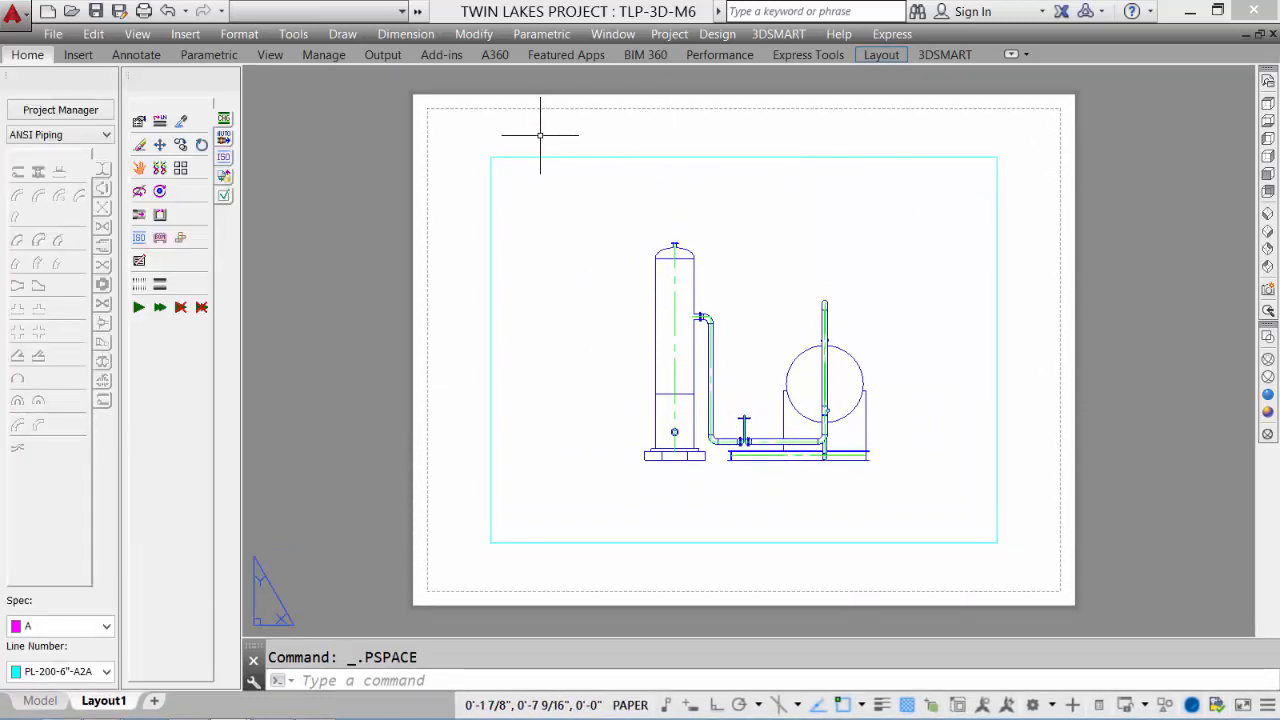
left_click(95, 11)
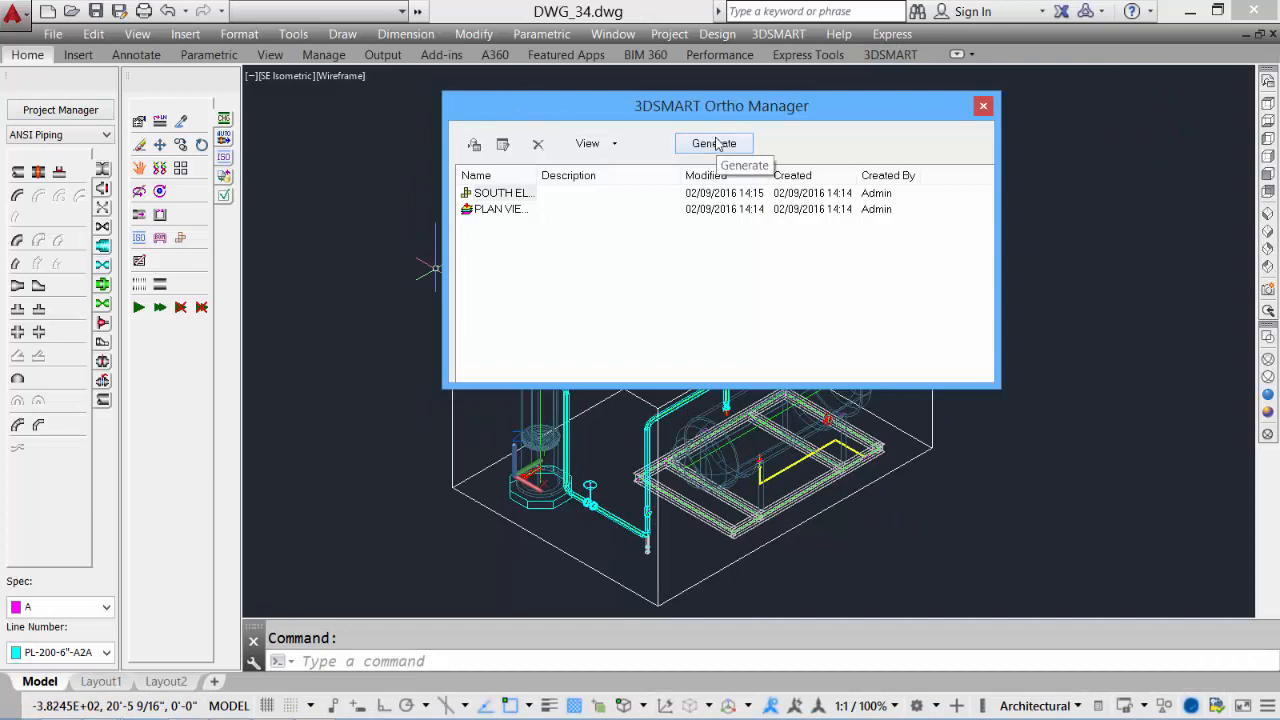
left_click(983, 107)
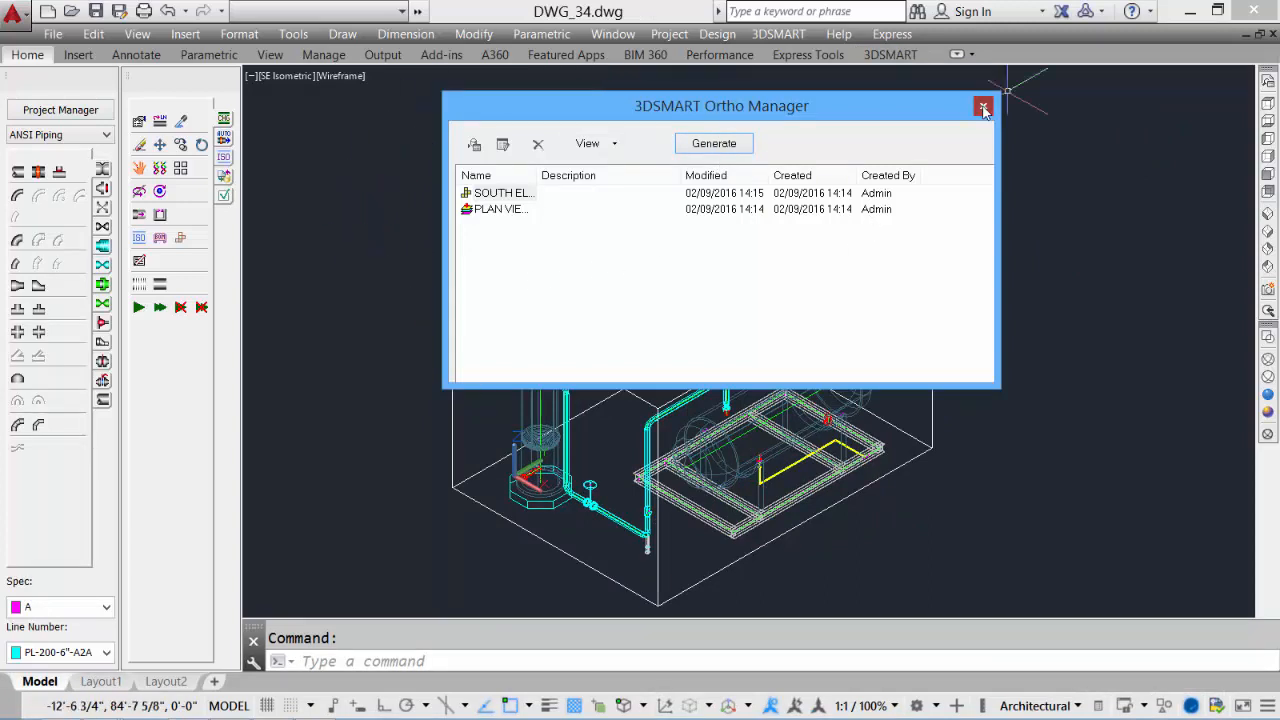